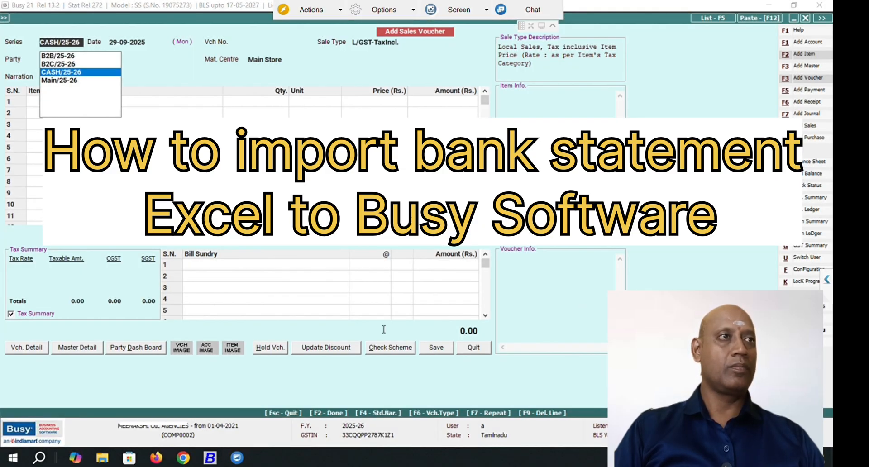
# Save the attachment AXIS AUG-2025 into the bank statement folder on drive D, replacing the existing file
pyautogui.click(746, 291)
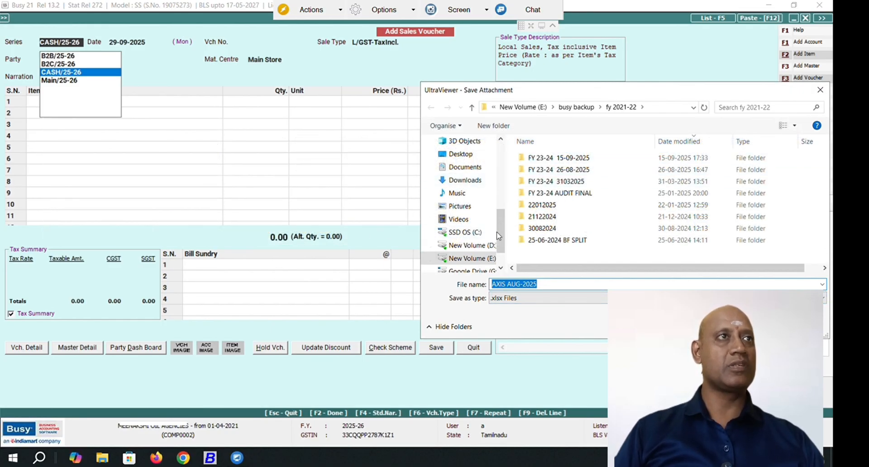
pyautogui.click(478, 247)
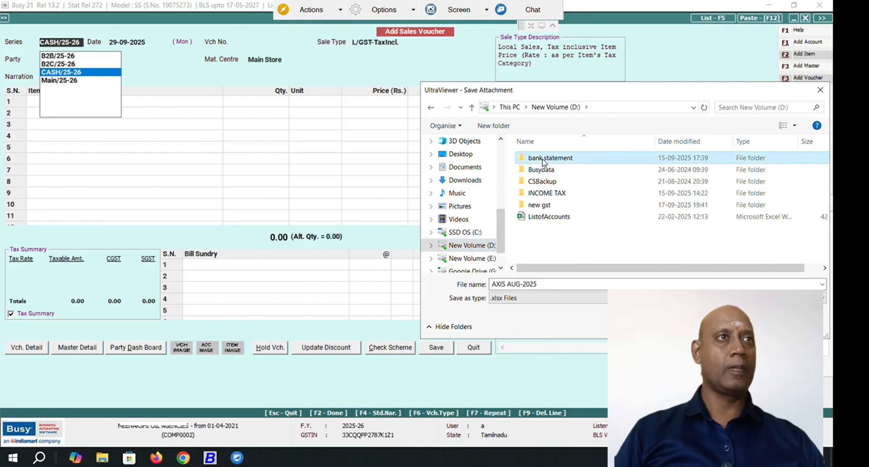
pyautogui.doubleClick(551, 158)
pyautogui.press('Return')
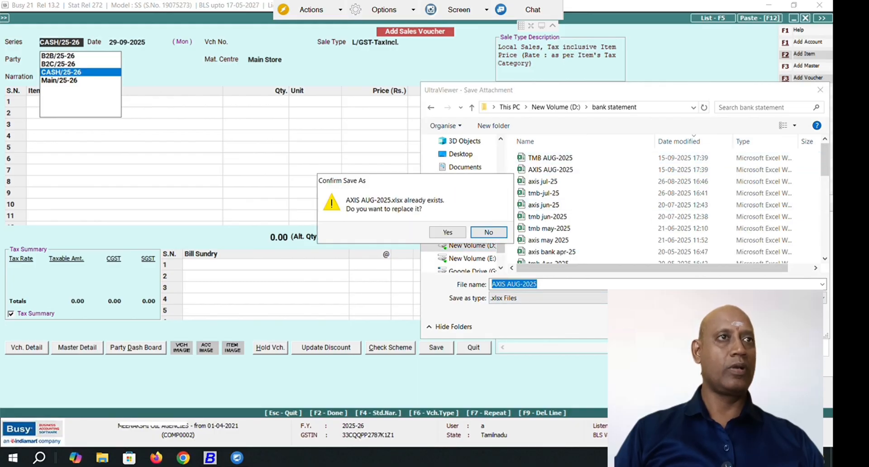
pyautogui.click(447, 232)
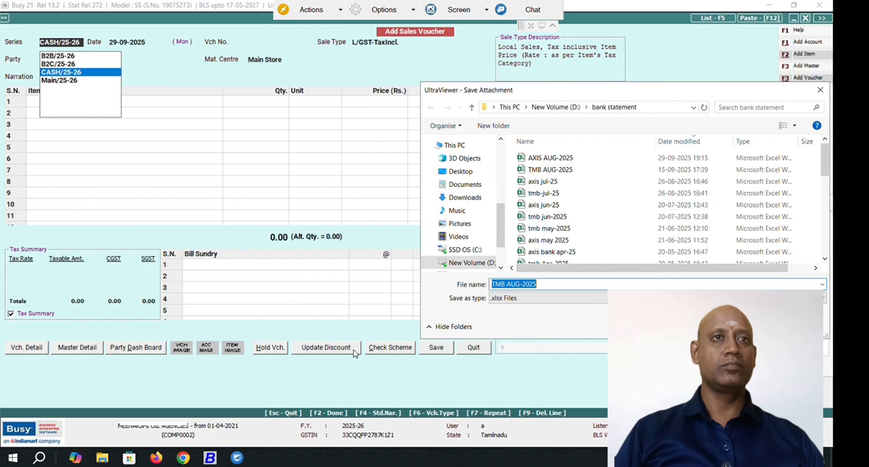
# Save TMB AUG-2025 and the AXIS BANK Statement for August 2025 PDF in the same folder, replacing the existing files
pyautogui.press('Return')
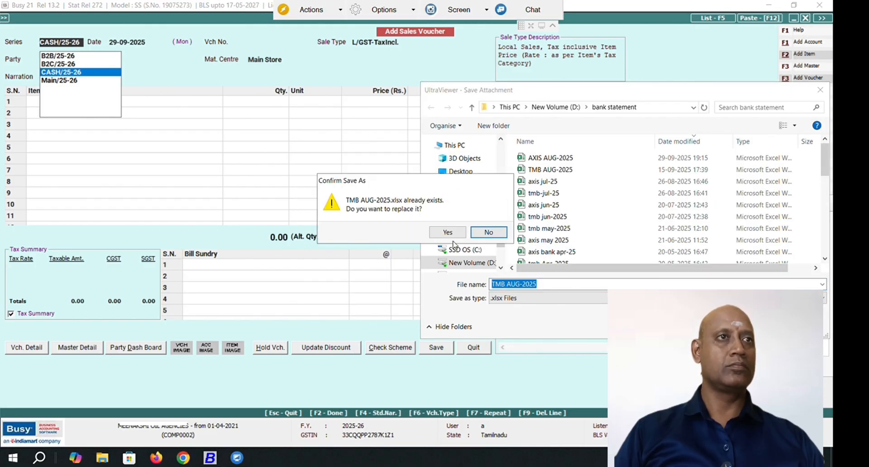
pyautogui.press('Return')
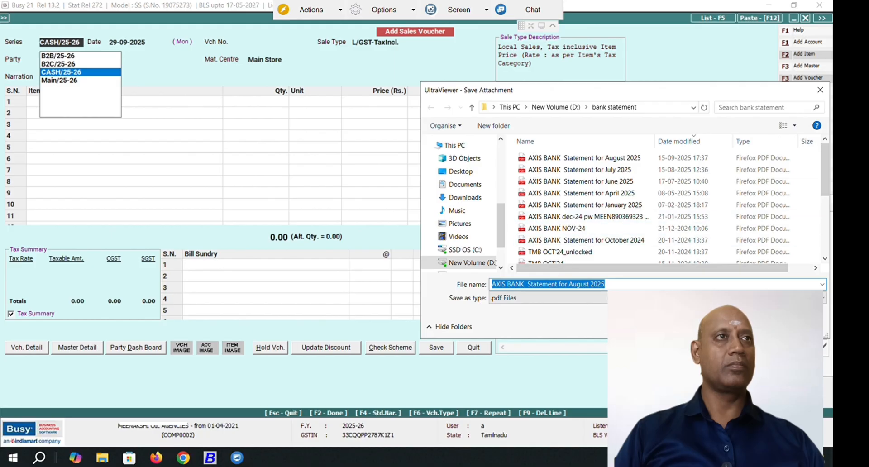
pyautogui.press('Return')
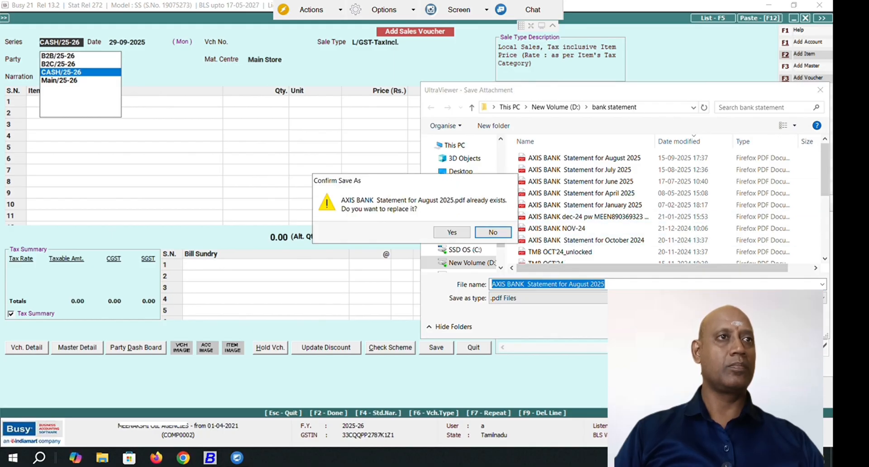
pyautogui.click(454, 234)
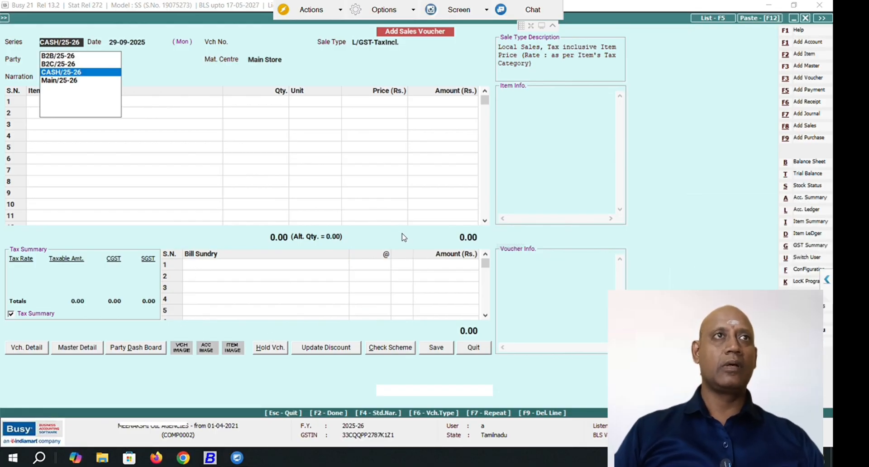
# Leave the new sales voucher without saving and collapse the remote-session toolbar
pyautogui.click(423, 161)
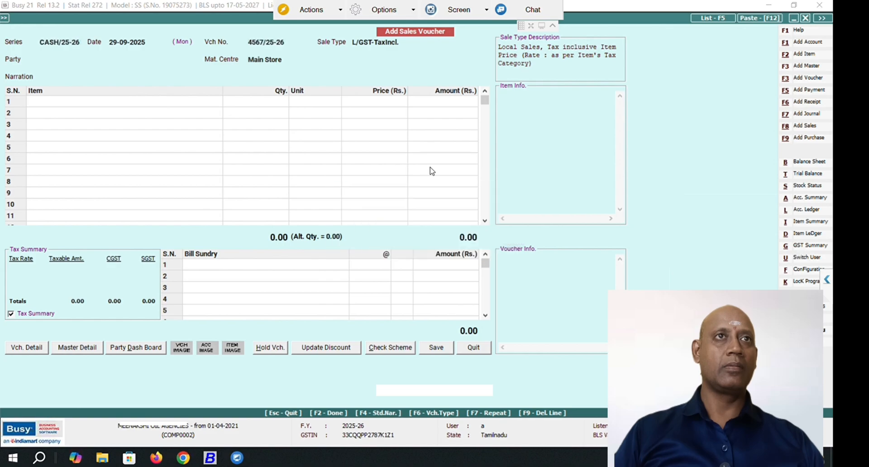
pyautogui.press('Escape')
pyautogui.press('Right')
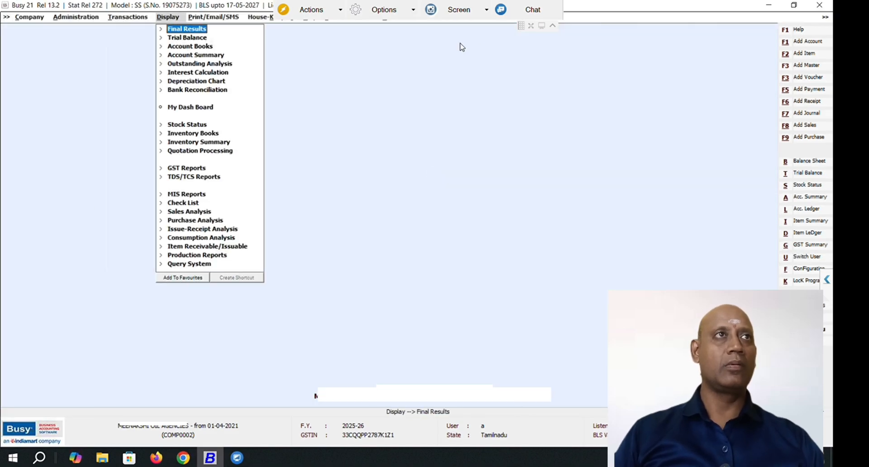
pyautogui.click(555, 26)
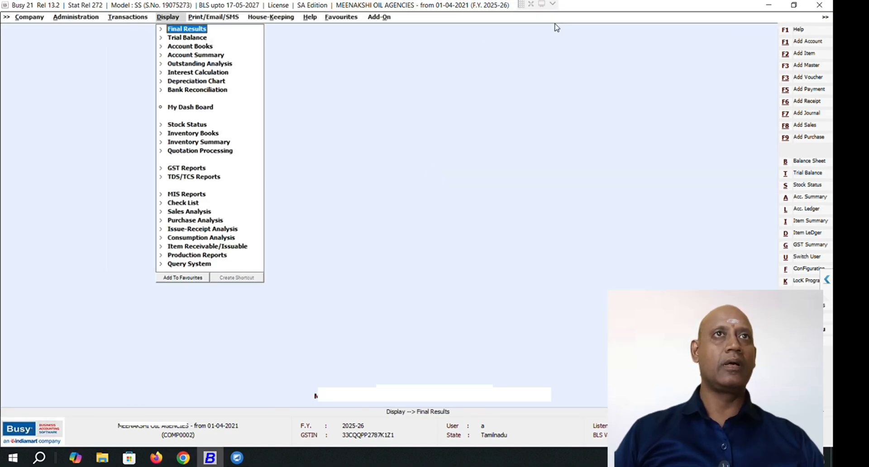
pyautogui.press('Down')
pyautogui.press('Down')
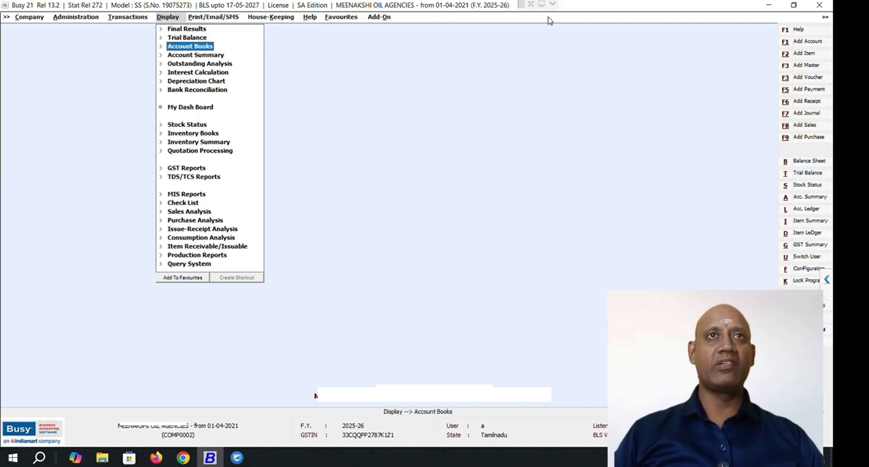
# Open the AXIS AUG-2025 workbook from the bank statement folder in File Explorer
pyautogui.click(108, 460)
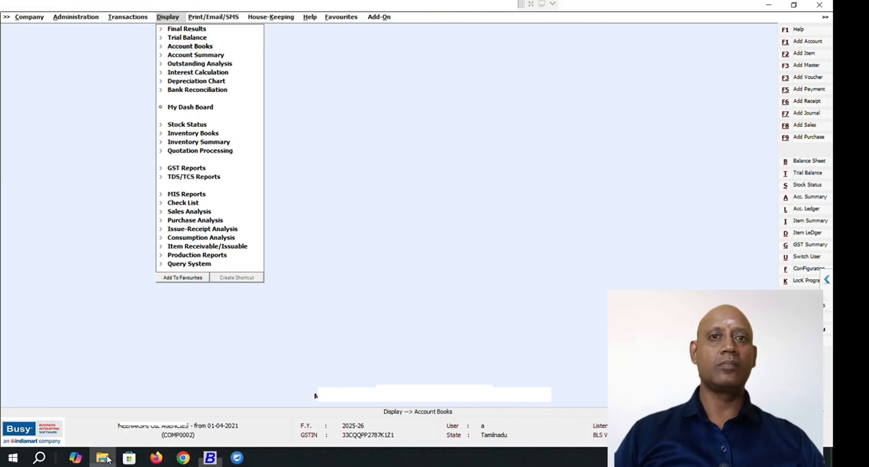
pyautogui.click(108, 459)
pyautogui.click(100, 460)
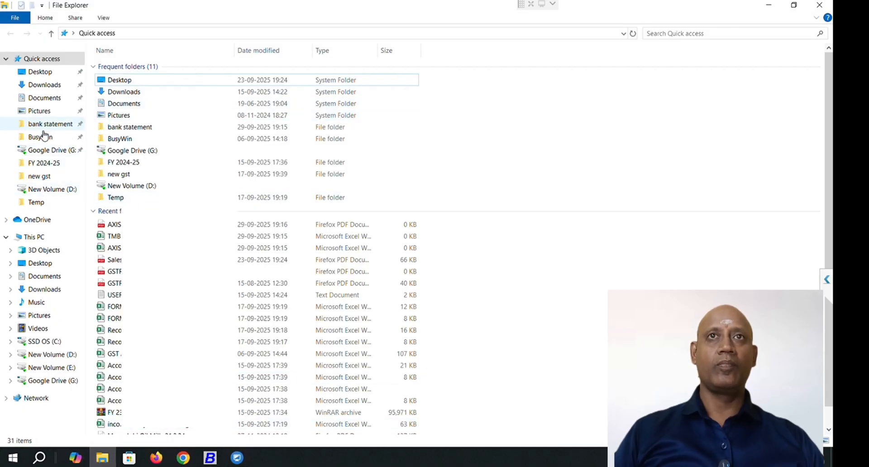
pyautogui.click(45, 126)
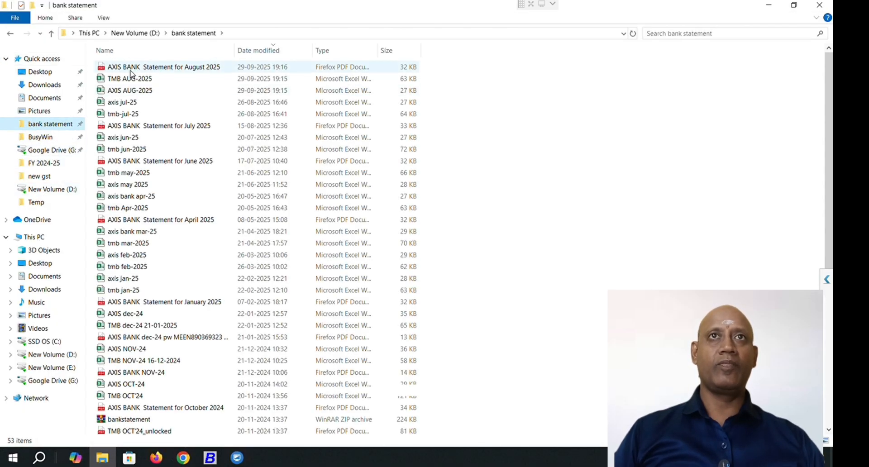
pyautogui.click(119, 92)
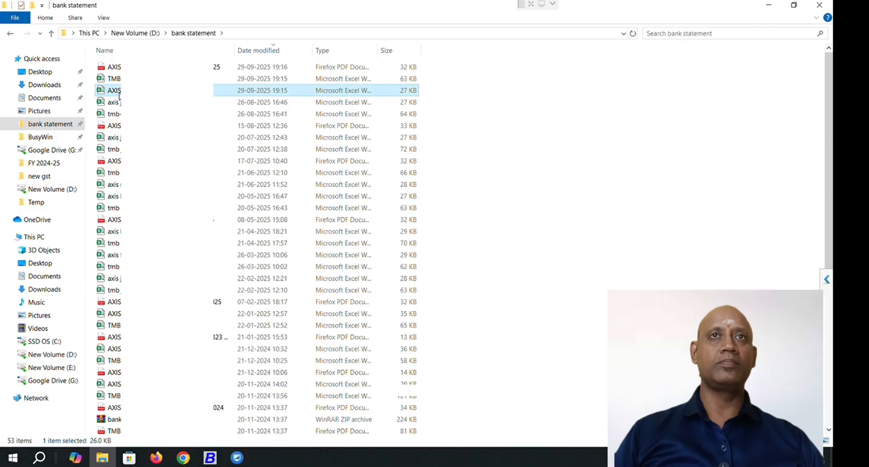
pyautogui.doubleClick(113, 91)
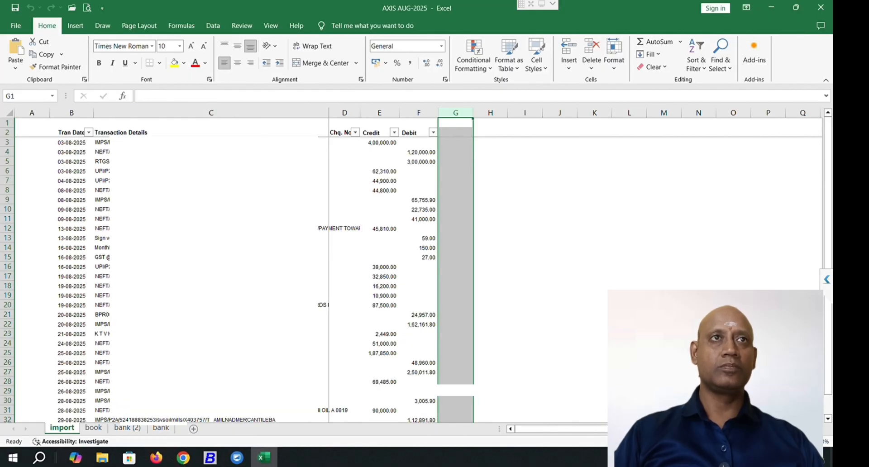
pyautogui.click(211, 238)
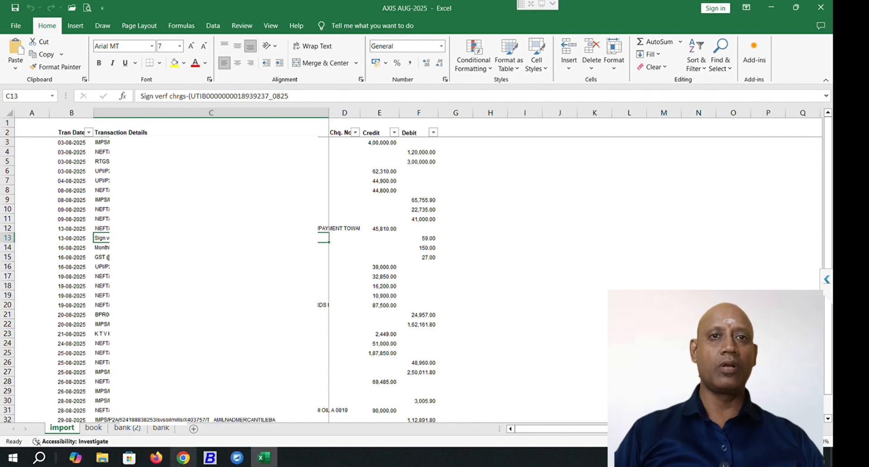
# Switch to Busy and open the account-wise Account Ledger report for a single account
pyautogui.click(210, 459)
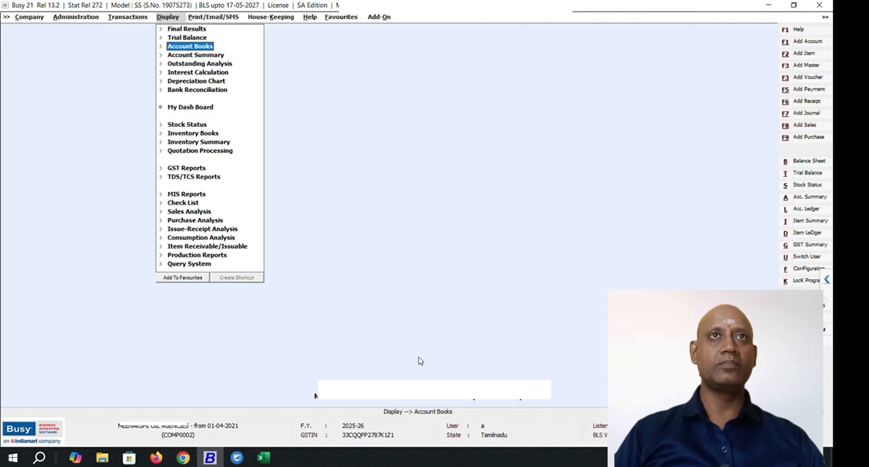
pyautogui.press('Up')
pyautogui.press('Down')
pyautogui.press('Return')
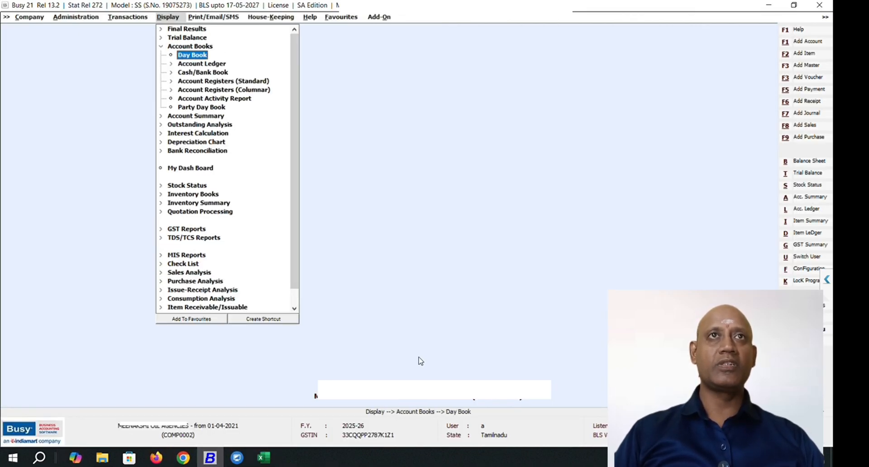
pyautogui.press('Down')
pyautogui.press('Return')
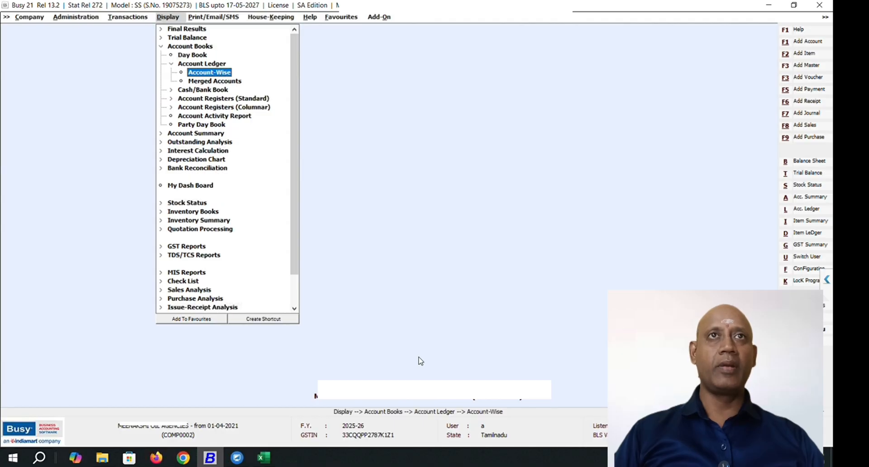
pyautogui.press('Return')
pyautogui.press('Return')
pyautogui.press('Return')
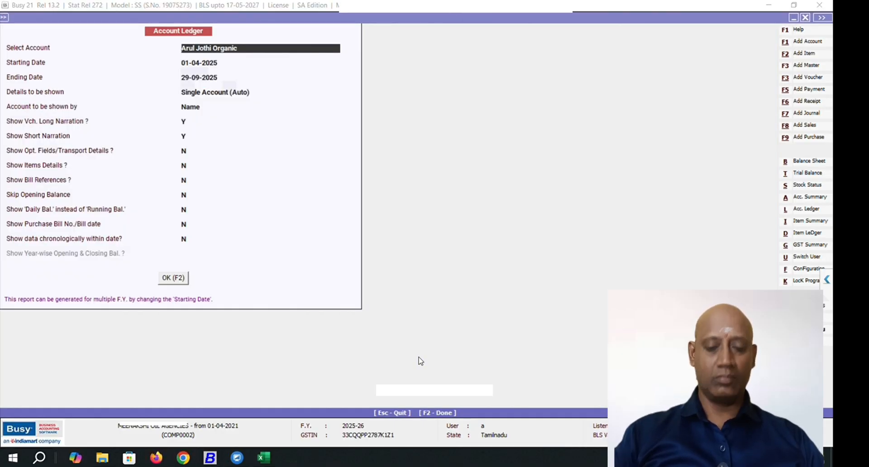
# Generate the ledger of Axis Bank Current A/c from 01-08-2025 to 31-08-2025 with details shown as Single Account (Auto)
pyautogui.write('axis')
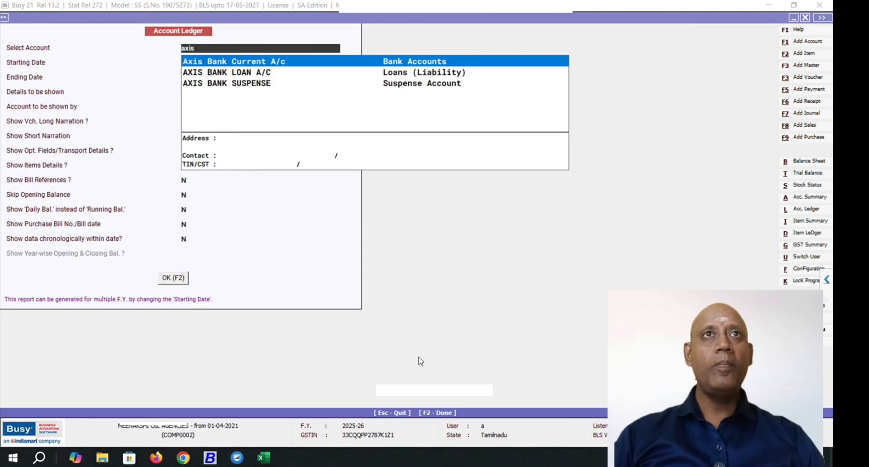
pyautogui.press('Return')
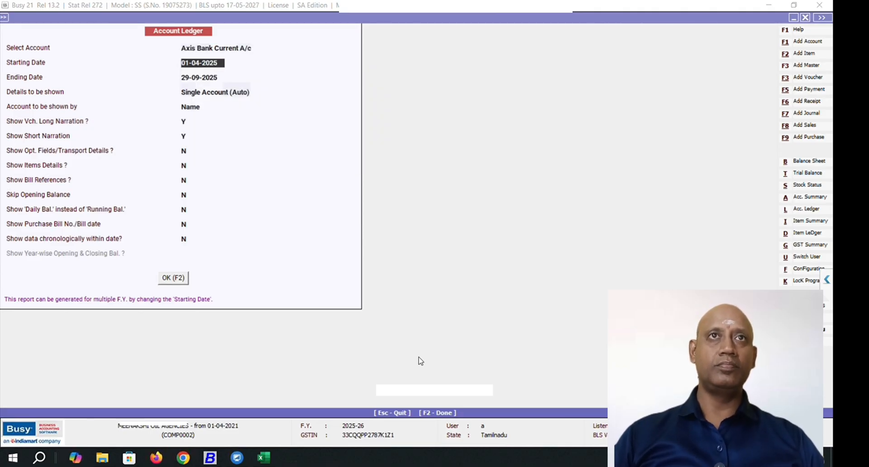
pyautogui.write('1-8')
pyautogui.press('Return')
pyautogui.write('31-8')
pyautogui.press('Return')
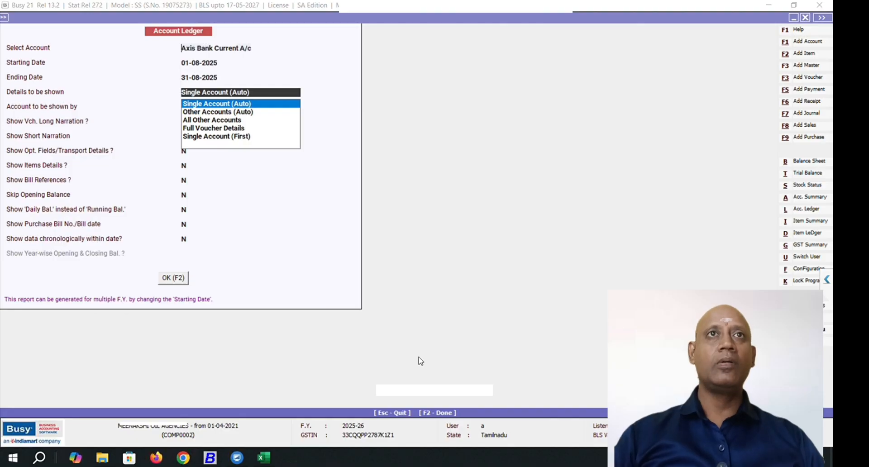
pyautogui.press('Return')
pyautogui.press('F2')
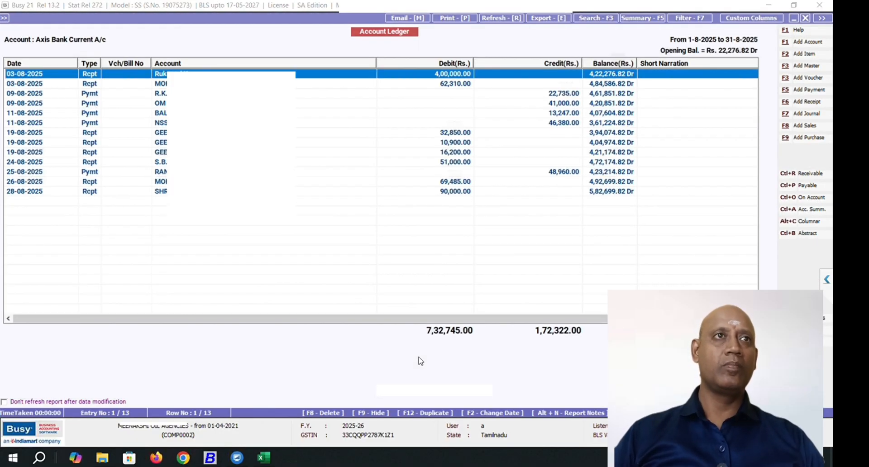
# Select all the August vouchers in the Axis Bank Current A/c ledger and delete them
pyautogui.press('Down')
pyautogui.press('Down')
pyautogui.press('Up')
pyautogui.press('Up')
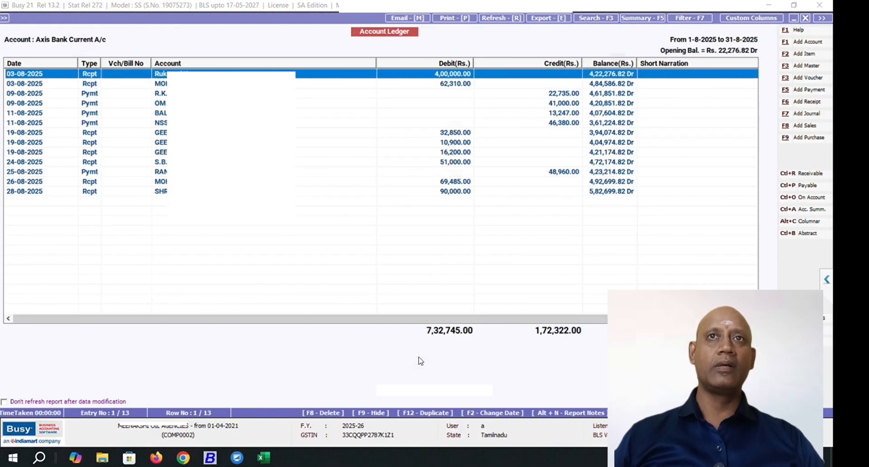
pyautogui.press('space')
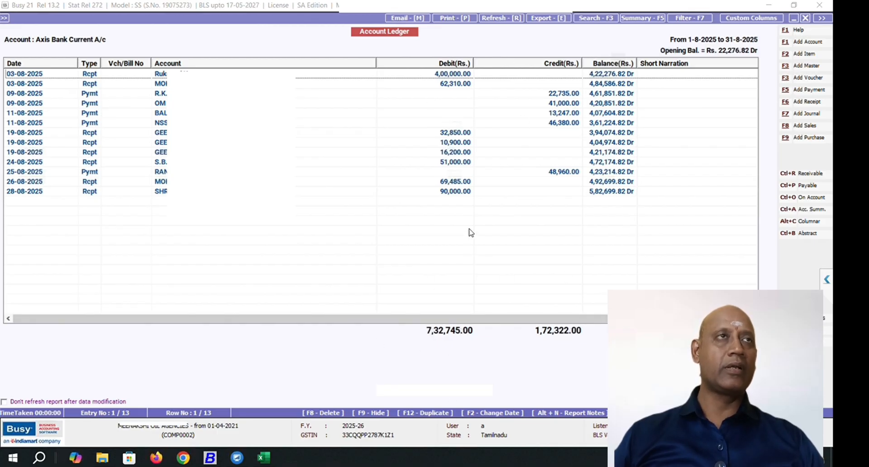
pyautogui.hotkey('shift', 'Down')
pyautogui.hotkey('shift', 'Down')
pyautogui.hotkey('shift', 'Down')
pyautogui.hotkey('shift', 'Down')
pyautogui.hotkey('shift', 'Down')
pyautogui.hotkey('shift', 'Down')
pyautogui.hotkey('shift', 'Down')
pyautogui.hotkey('shift', 'Down')
pyautogui.hotkey('shift', 'Down')
pyautogui.hotkey('shift', 'Down')
pyautogui.hotkey('shift', 'Down')
pyautogui.hotkey('shift', 'Down')
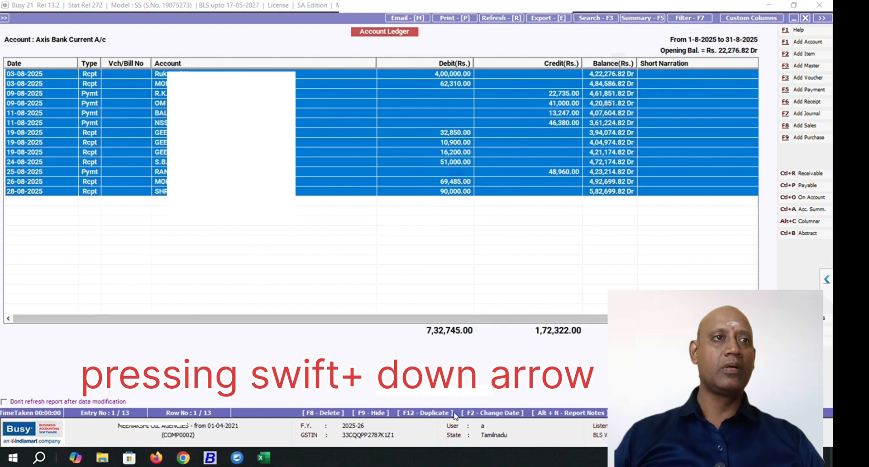
pyautogui.click(327, 413)
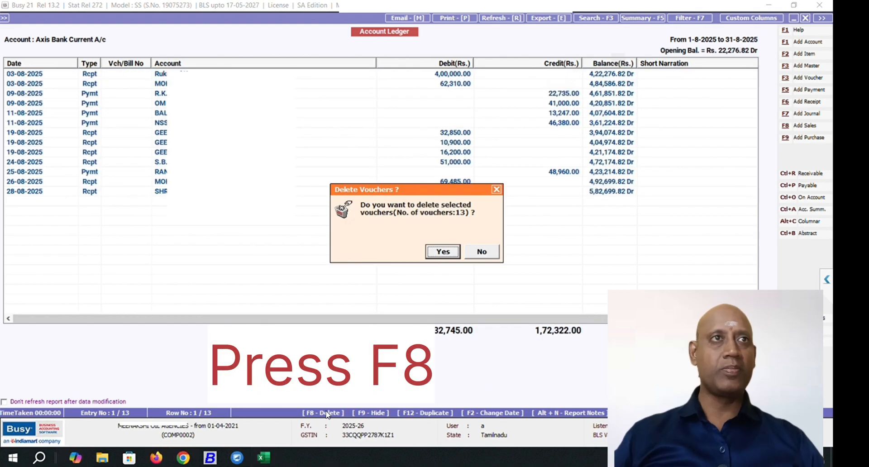
pyautogui.click(443, 252)
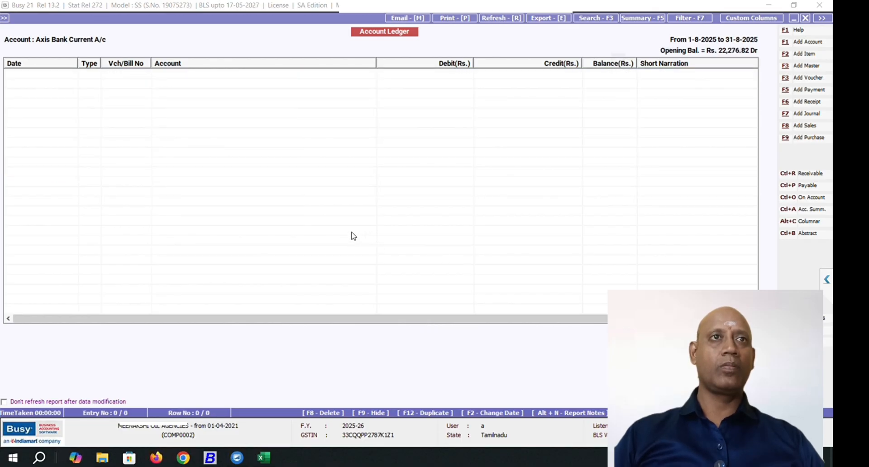
# Close the Account Ledger report and return to the main screen
pyautogui.press('Escape')
pyautogui.press('Escape')
pyautogui.press('Escape')
pyautogui.press('Escape')
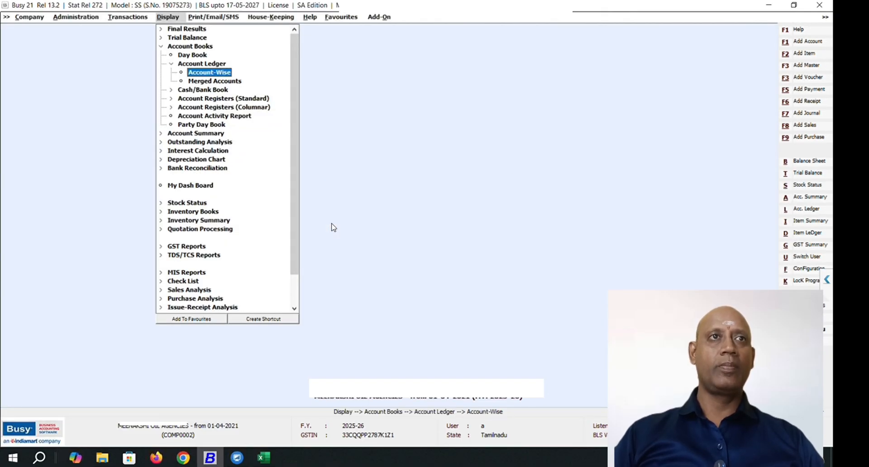
# Open the Import Bank Statement screen from the Data Export Import functions
pyautogui.press('Left')
pyautogui.press('Left')
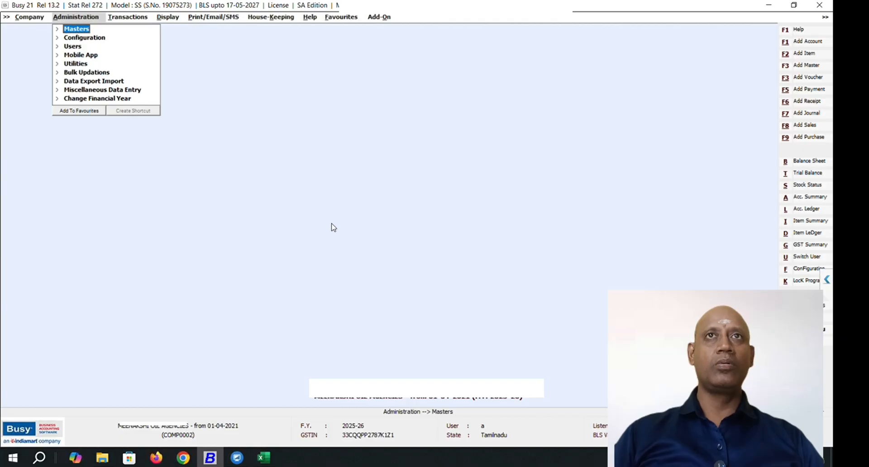
pyautogui.press('Down')
pyautogui.press('Down')
pyautogui.press('Down')
pyautogui.press('Down')
pyautogui.press('Down')
pyautogui.press('Down')
pyautogui.press('Return')
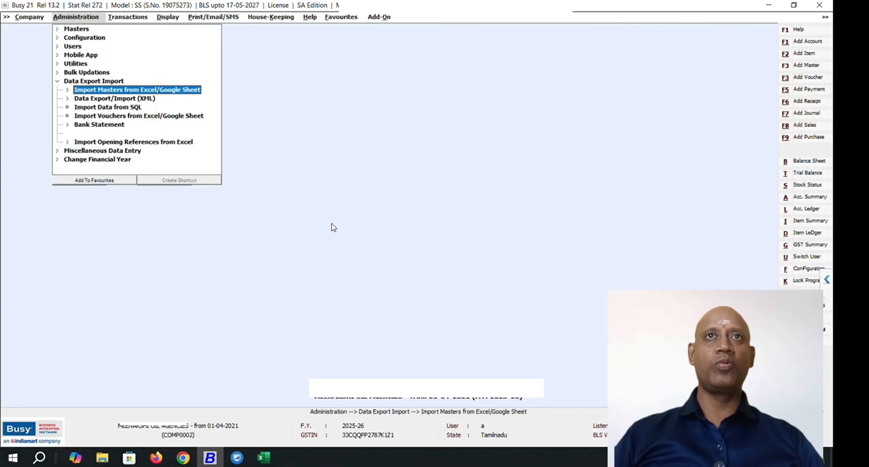
pyautogui.press('Down')
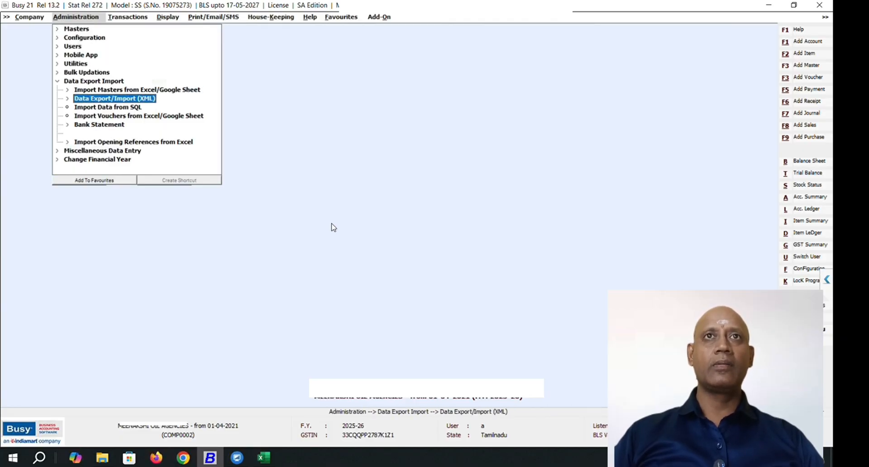
pyautogui.press('Down')
pyautogui.press('Down')
pyautogui.press('Down')
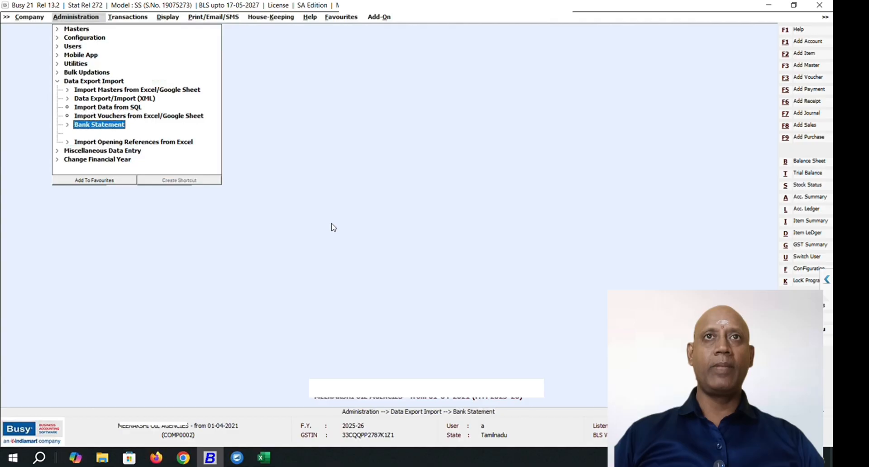
pyautogui.press('Return')
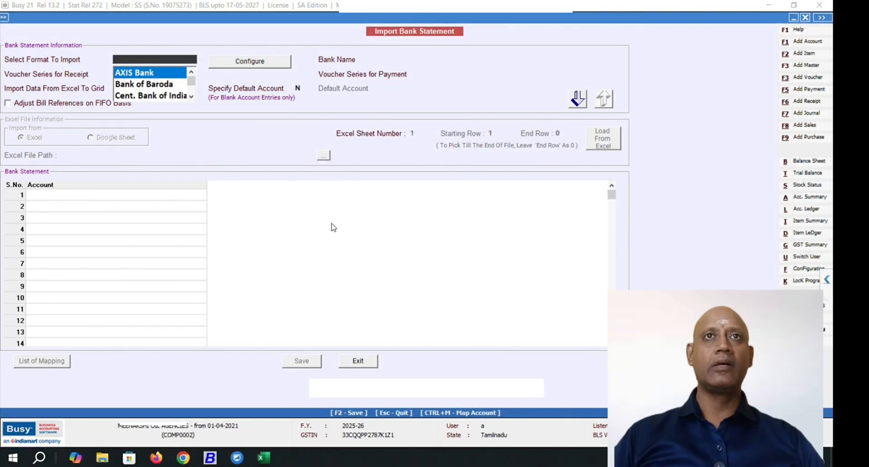
# Set AXIS Bank format, Axis Bank Current A/c and Bank series for receipts and payments, enable Excel-to-grid import, and continue to the file details
pyautogui.press('Return')
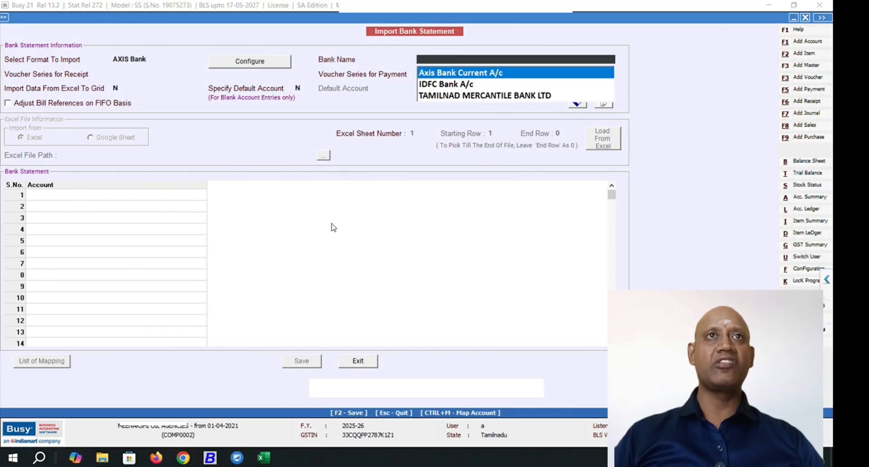
pyautogui.press('Return')
pyautogui.press('Return')
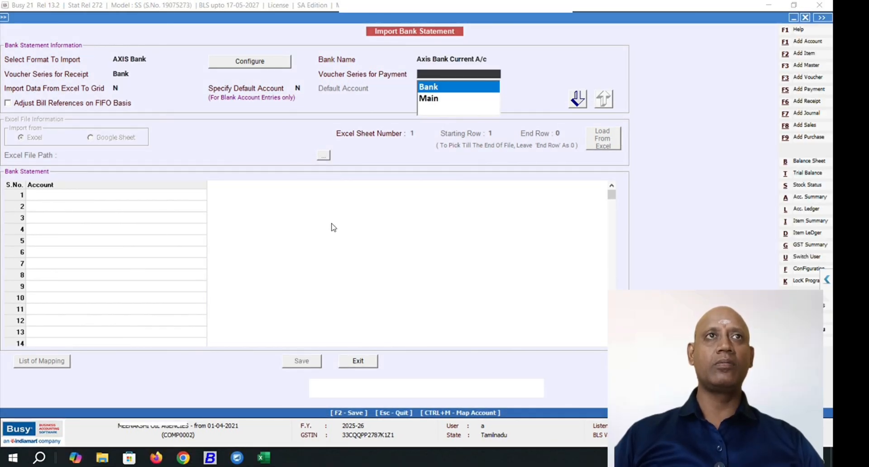
pyautogui.press('Return')
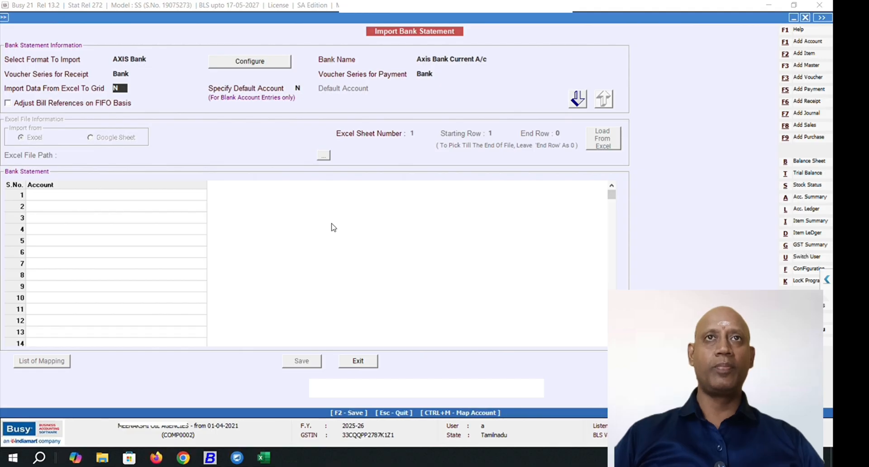
pyautogui.write('y')
pyautogui.press('Return')
pyautogui.press('Return')
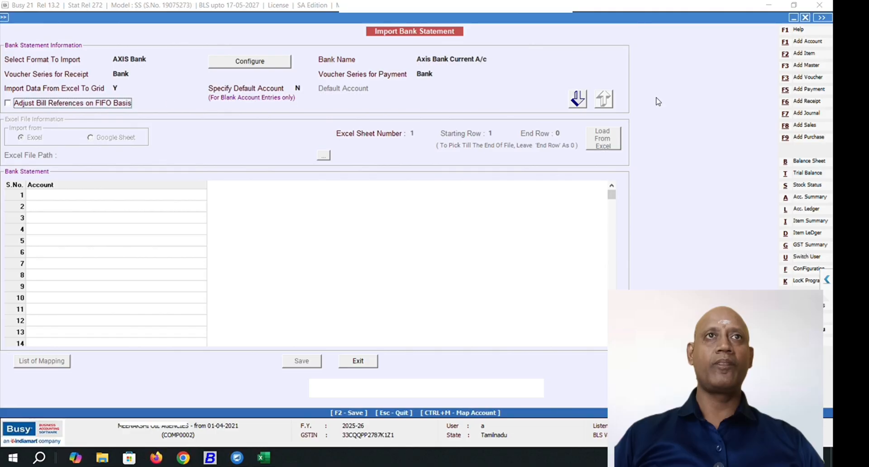
pyautogui.click(579, 100)
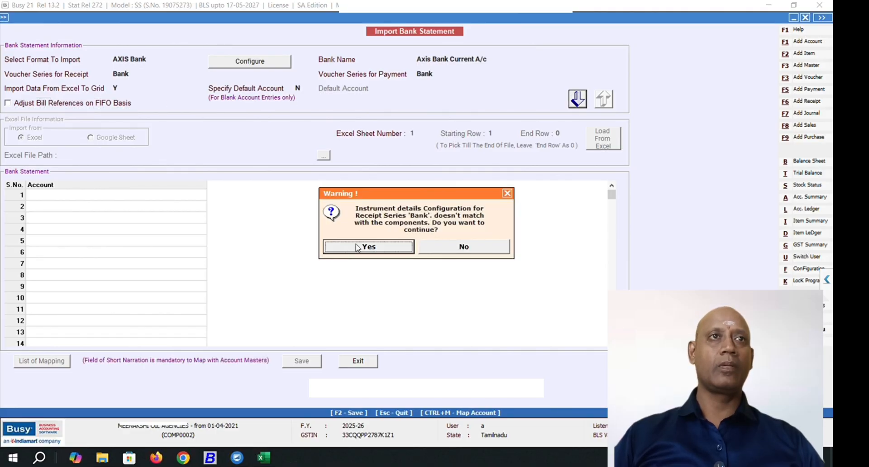
pyautogui.click(357, 248)
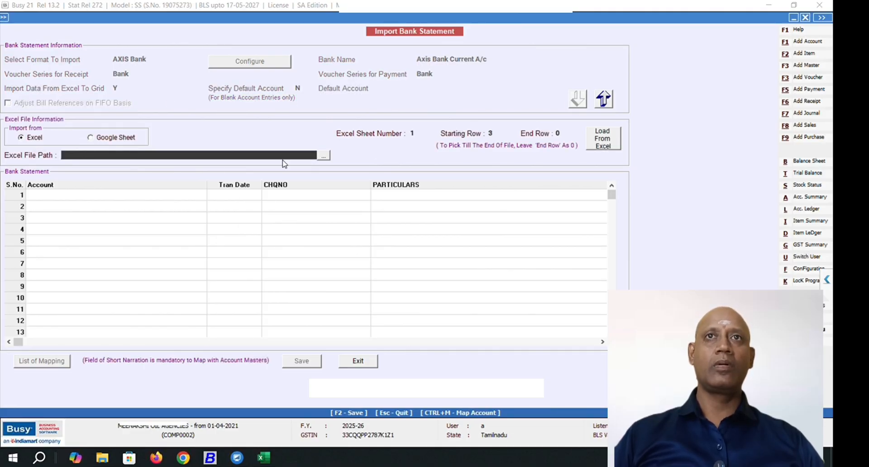
# Select AXIS AUG-2025.xlsx from the bank statement folder as the Excel file to import
pyautogui.click(324, 156)
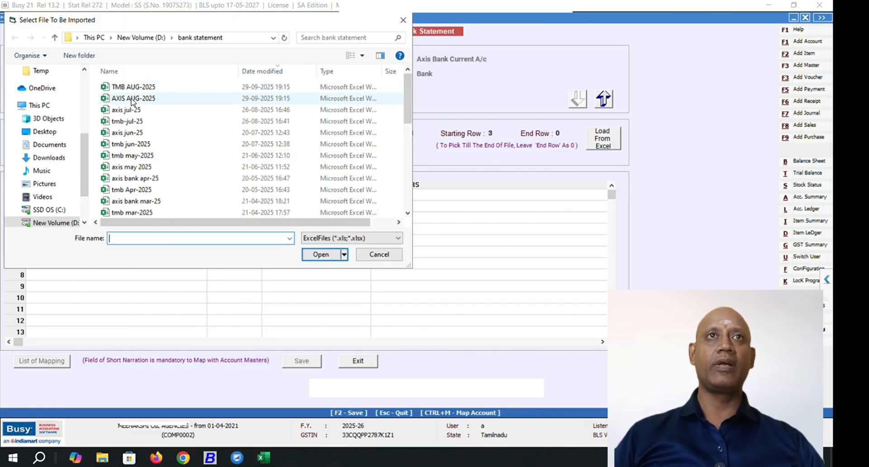
pyautogui.click(131, 99)
pyautogui.click(323, 256)
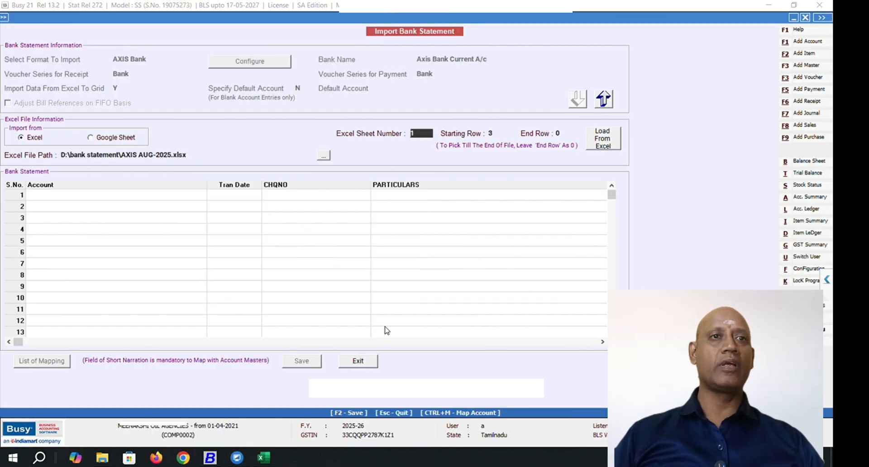
# Check the statement rows on the import sheet in Excel and return to Busy
pyautogui.click(264, 457)
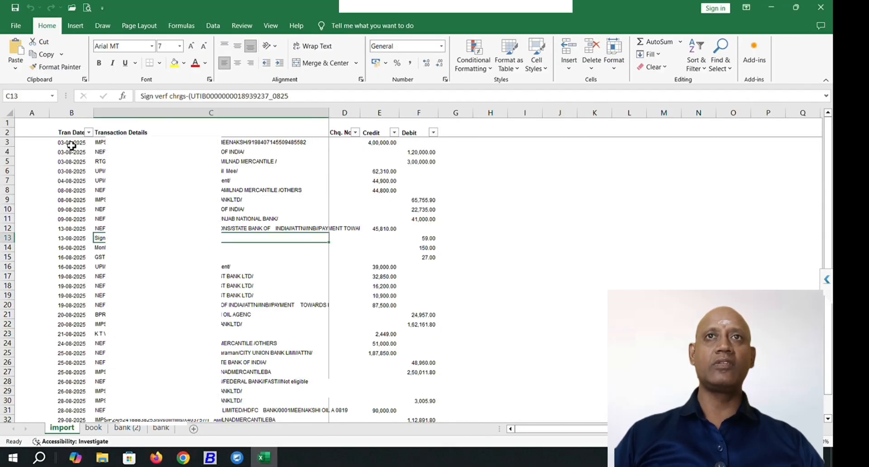
pyautogui.click(235, 459)
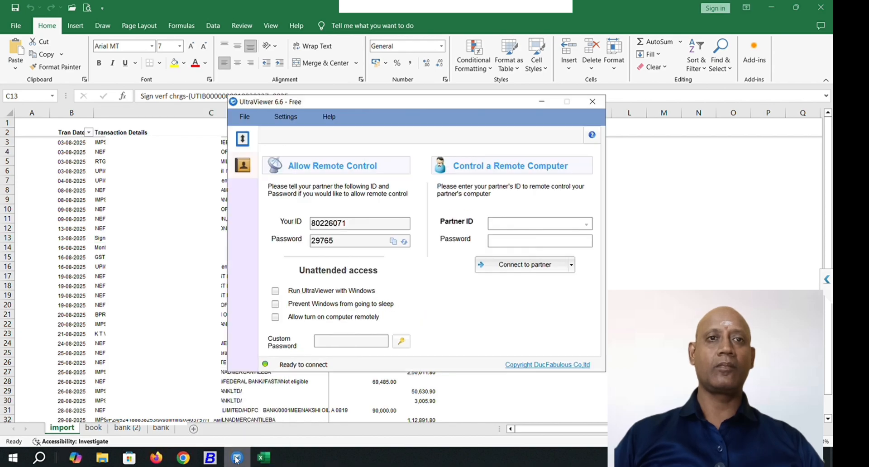
pyautogui.click(264, 459)
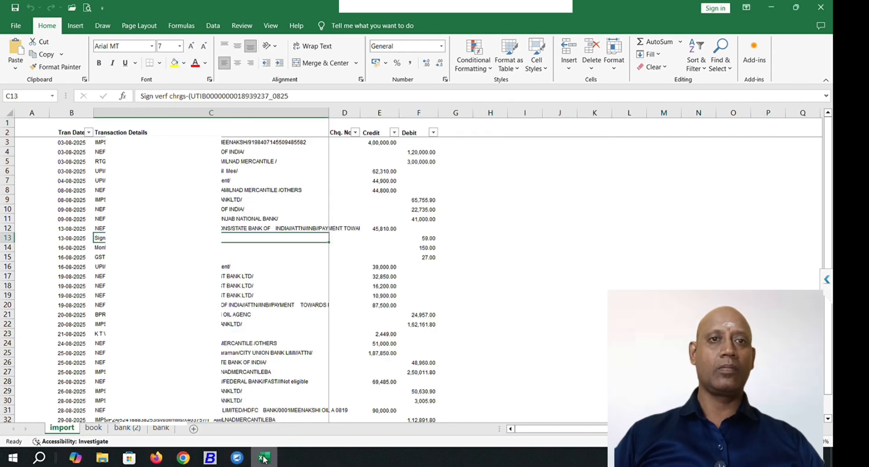
pyautogui.click(216, 458)
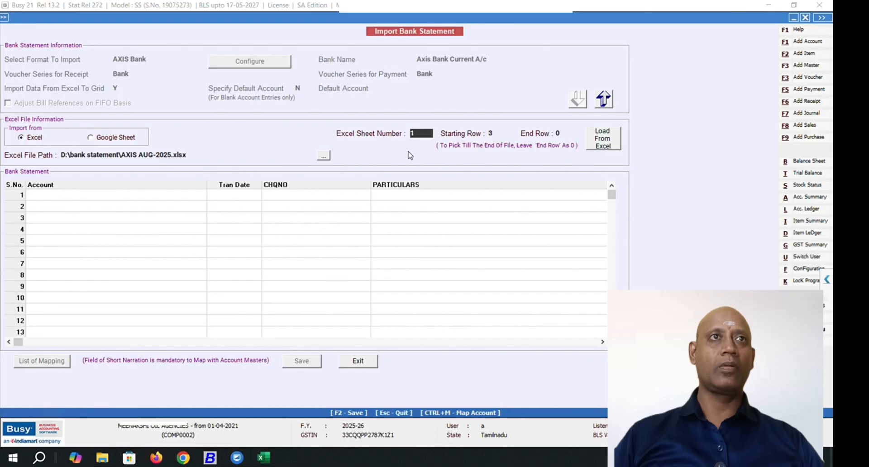
# Load the statement from Excel sheet 1 starting at row 3 and review the Dr and Cr columns in the grid
pyautogui.click(603, 147)
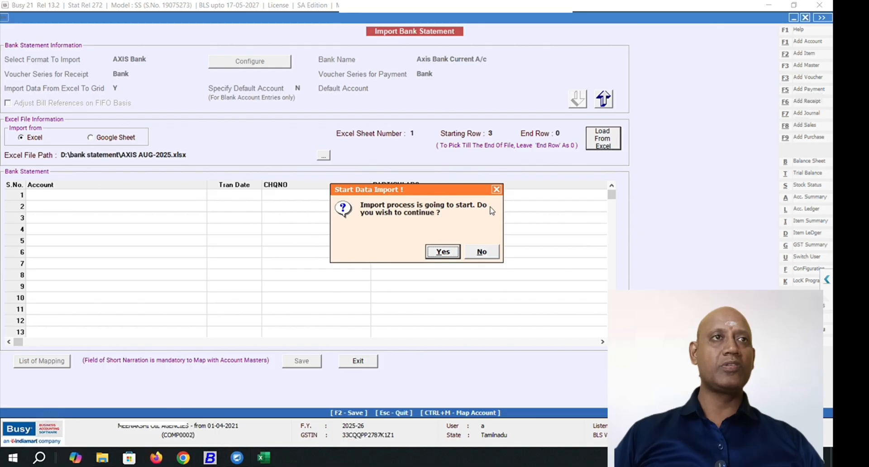
pyautogui.click(439, 254)
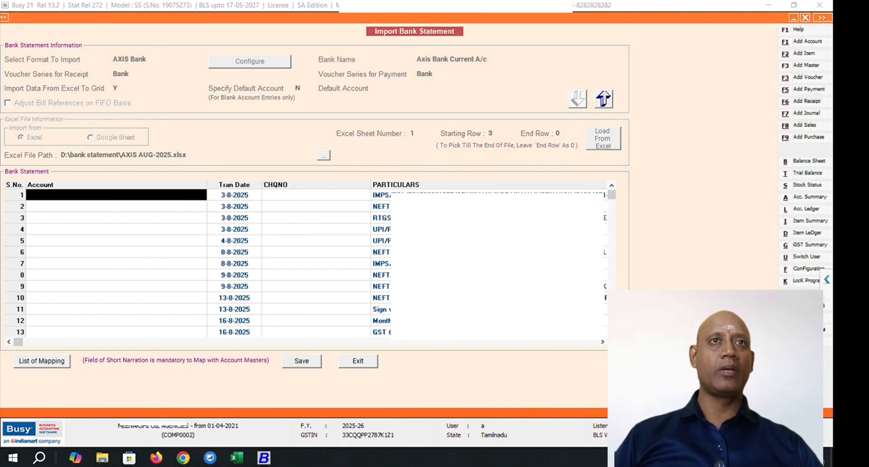
pyautogui.click(602, 342)
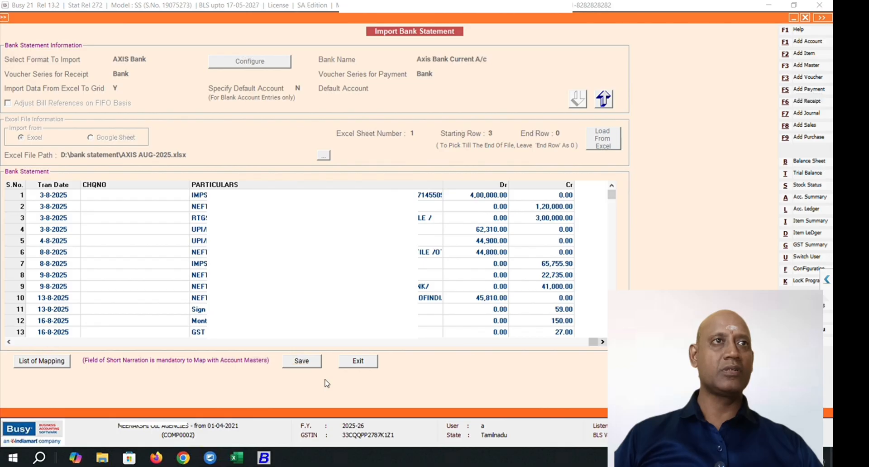
pyautogui.click(9, 341)
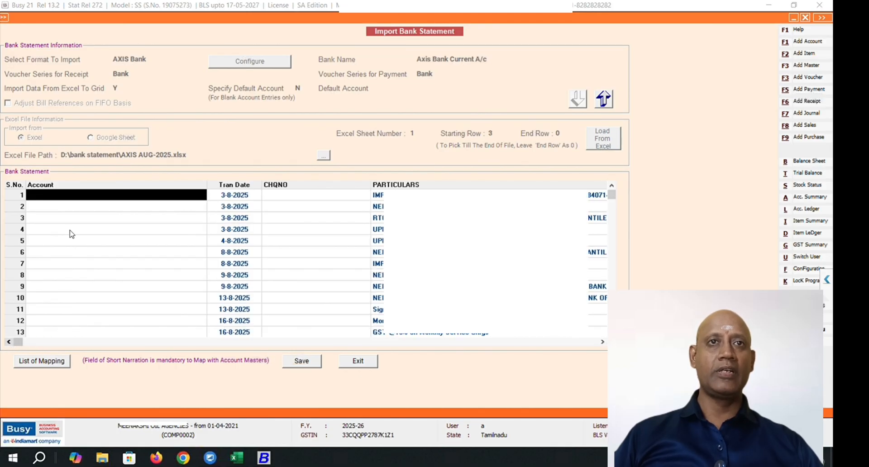
# Switch to Excel and copy the ledger names in K4:K34 of the bank (2) sheet
pyautogui.click(237, 458)
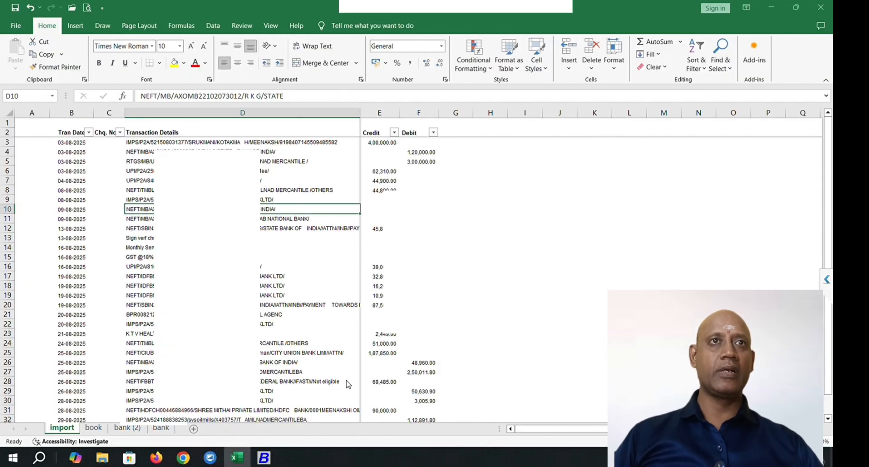
pyautogui.click(128, 428)
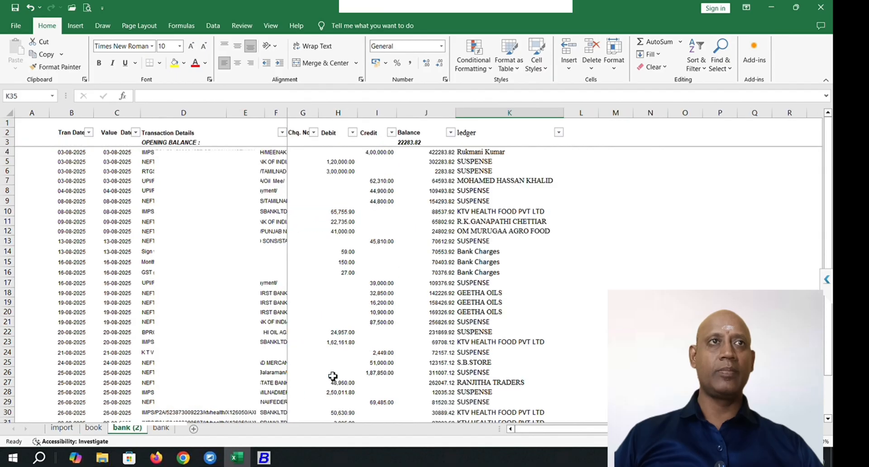
pyautogui.click(499, 152)
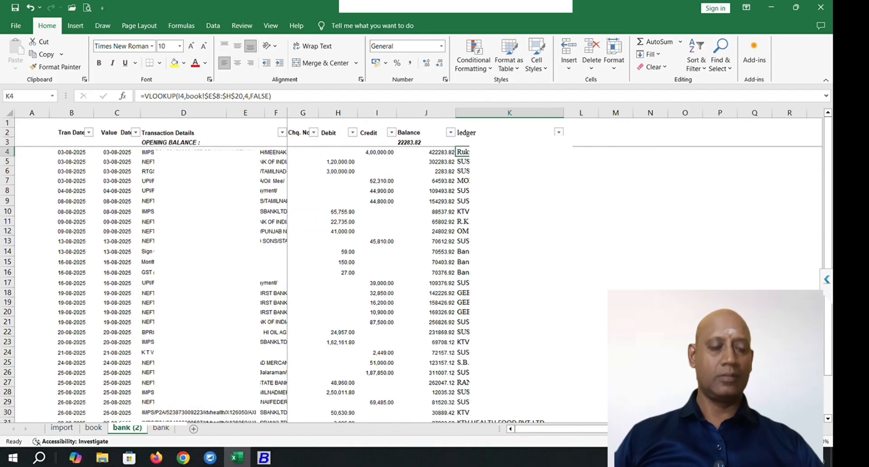
pyautogui.hotkey('ctrl', 'shift', 'Down')
pyautogui.hotkey('shift', 'Down')
pyautogui.hotkey('shift', 'Up')
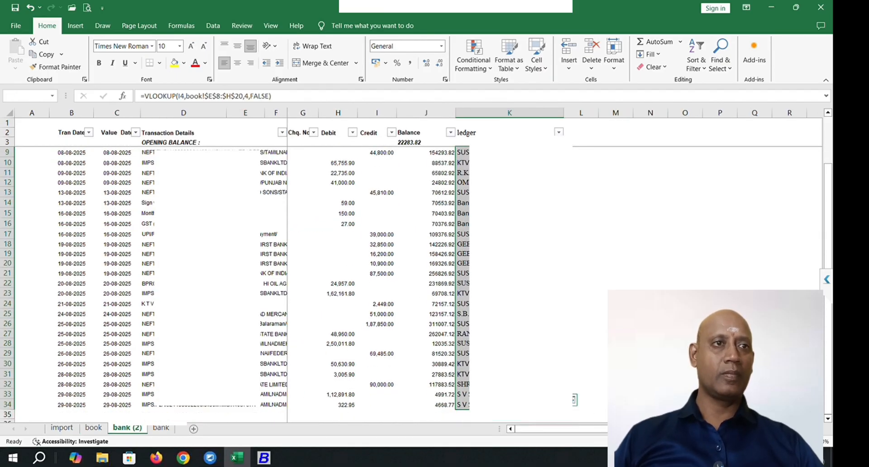
pyautogui.hotkey('ctrl', 'c')
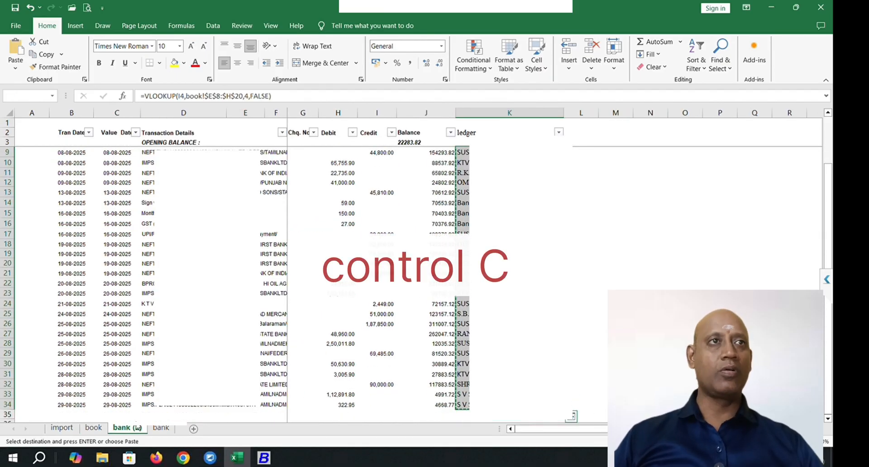
# Switch to Busy, paste the copied ledger names into the grid's Account column from row 1, and check the amount columns
pyautogui.click(264, 459)
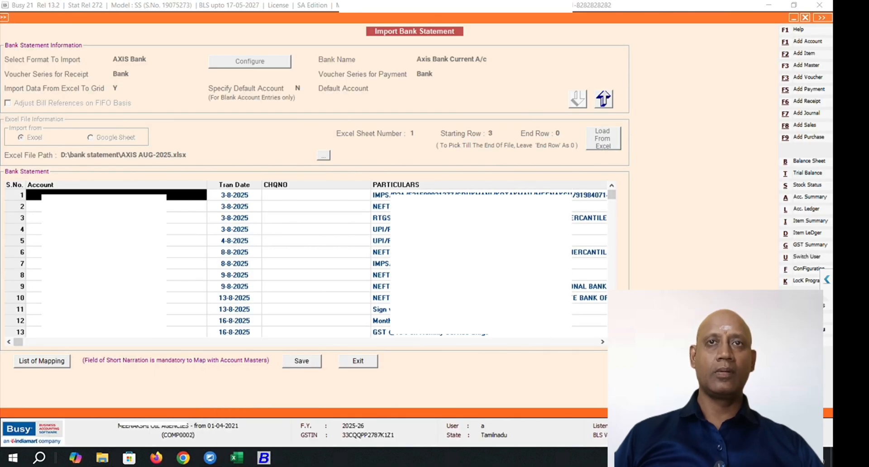
pyautogui.hotkey('ctrl', 'v')
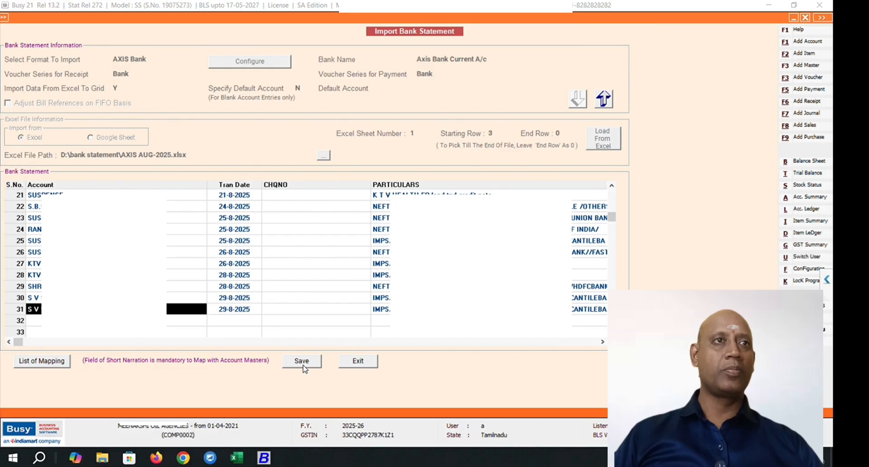
pyautogui.click(602, 342)
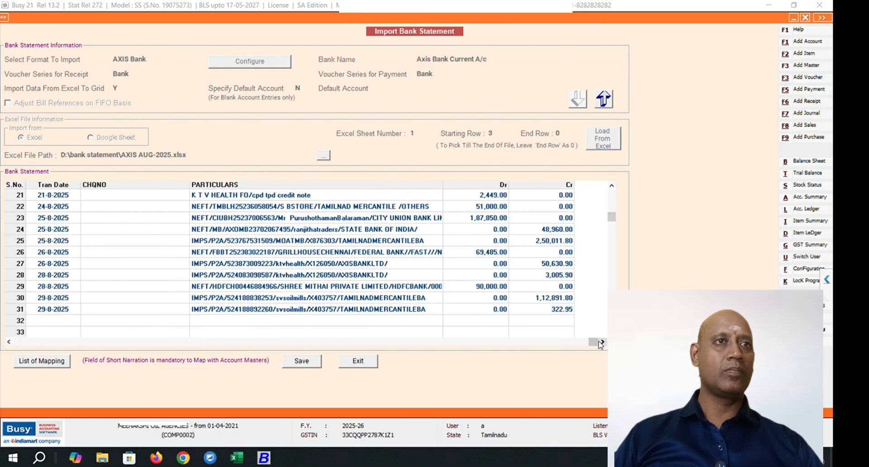
# Save the bank statement import to create the vouchers and quit the import screen
pyautogui.press('F2')
pyautogui.click(442, 251)
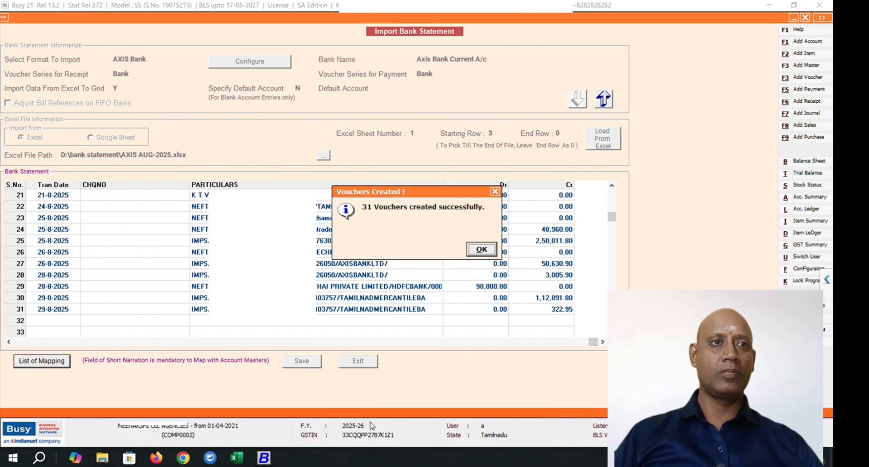
pyautogui.click(477, 252)
pyautogui.press('Escape')
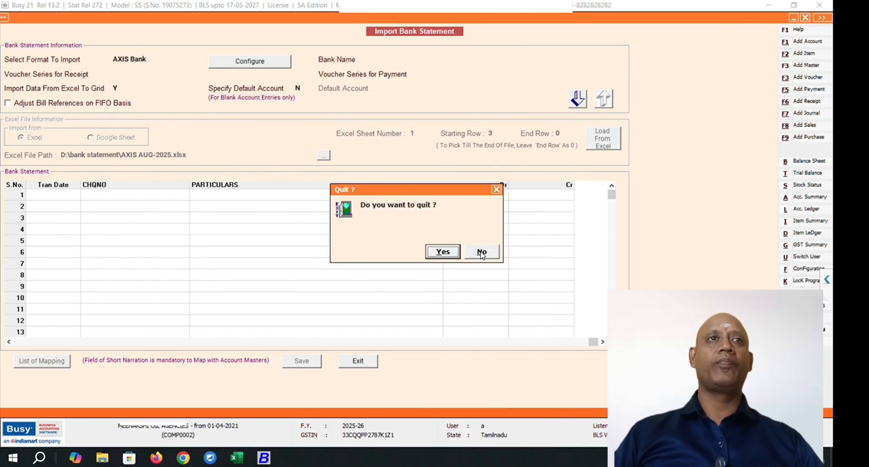
pyautogui.click(430, 254)
# Open the account-wise Account Ledger report in Standard format
pyautogui.press('Right')
pyautogui.press('Right')
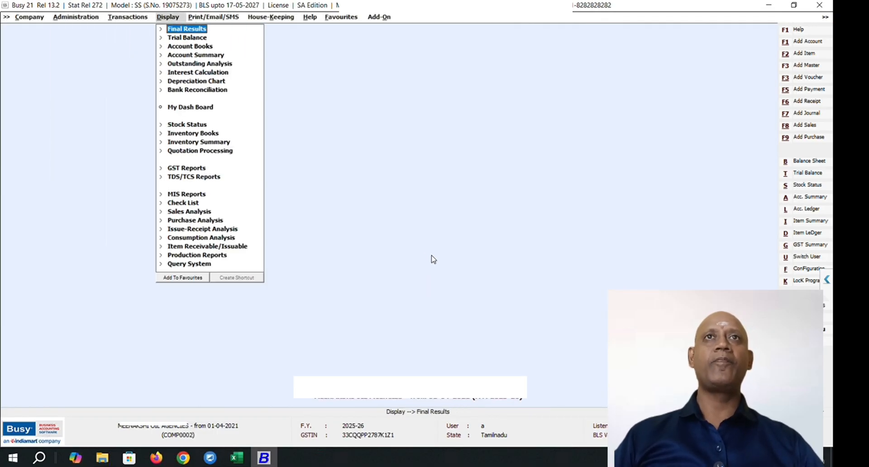
pyautogui.press('Down')
pyautogui.press('Down')
pyautogui.press('Return')
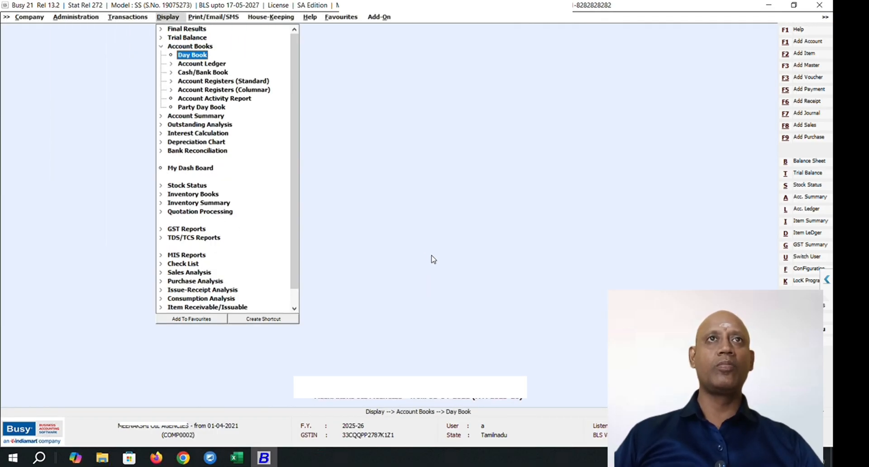
pyautogui.press('Down')
pyautogui.press('Return')
pyautogui.press('Return')
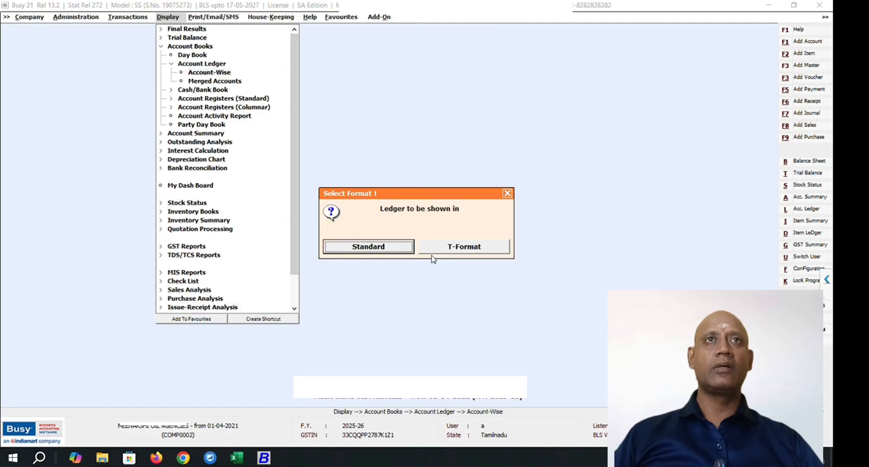
pyautogui.click(433, 258)
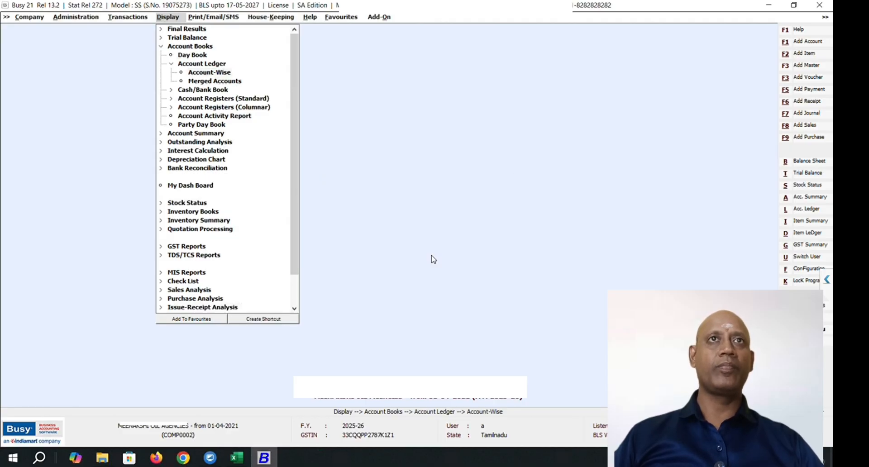
pyautogui.press('Return')
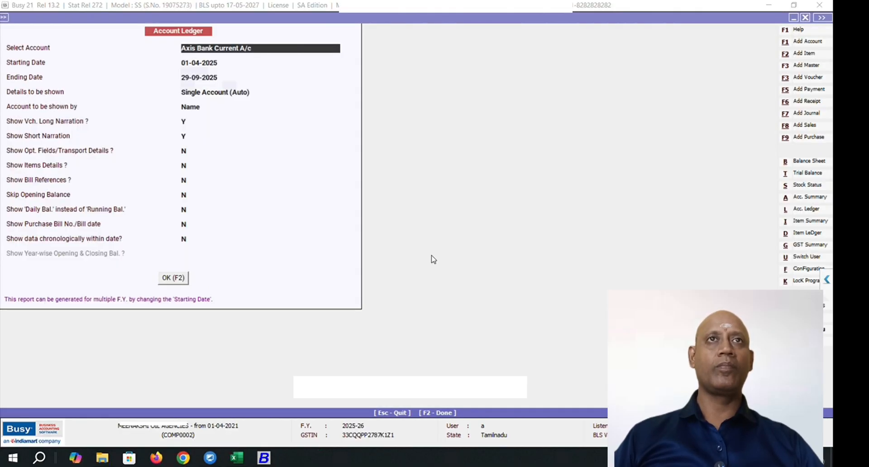
# Generate the Axis Bank Current A/c ledger for the period 01-08-2025 to 31-08-2025
pyautogui.press('Return')
pyautogui.write('1.8')
pyautogui.press('Return')
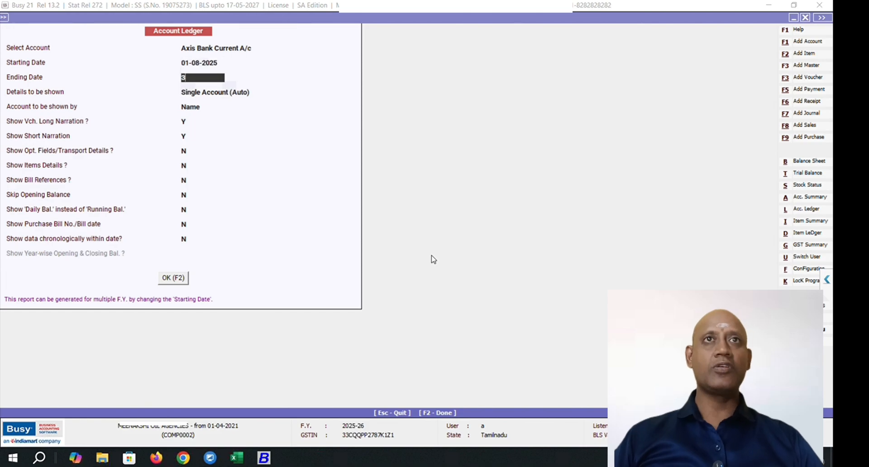
pyautogui.write('31.8')
pyautogui.press('Return')
pyautogui.press('F2')
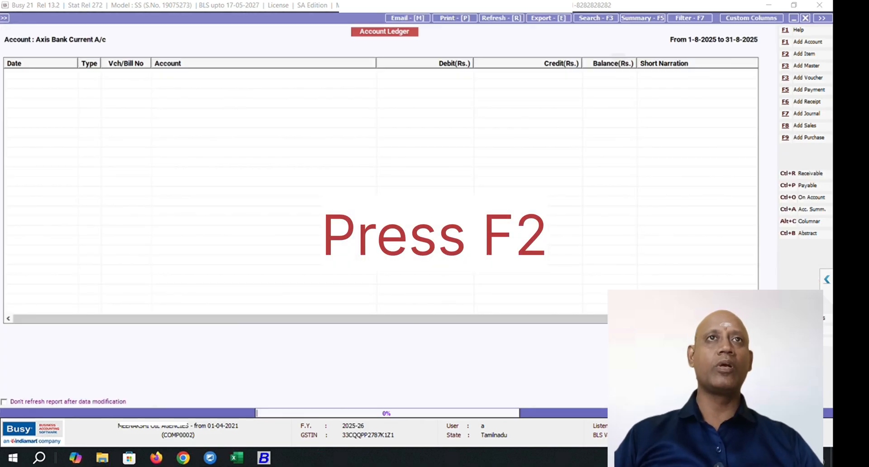
# Review the imported receipt and payment entries in the August bank ledger through to the last entry
pyautogui.press('Down')
pyautogui.press('Down')
pyautogui.press('Down')
pyautogui.press('Down')
pyautogui.press('Down')
pyautogui.press('Down')
pyautogui.press('Down')
pyautogui.press('Down')
pyautogui.press('Down')
pyautogui.press('Down')
pyautogui.press('Down')
pyautogui.press('Down')
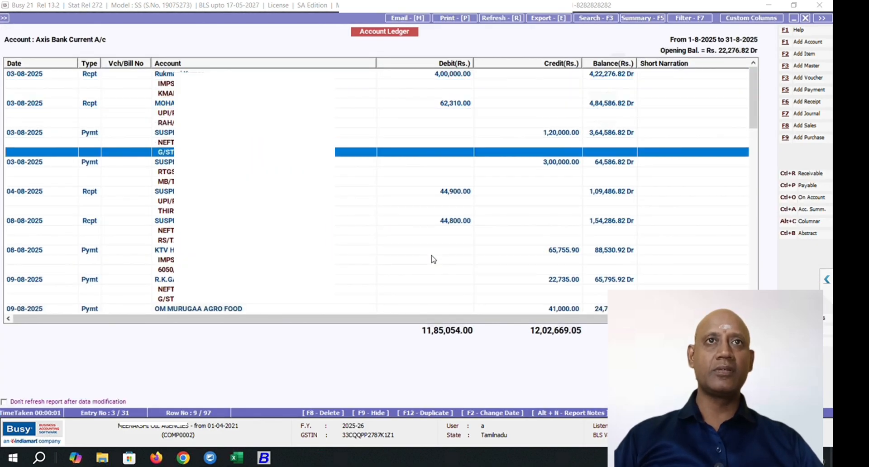
pyautogui.press('Down')
pyautogui.press('Down')
pyautogui.press('Down')
pyautogui.press('Down')
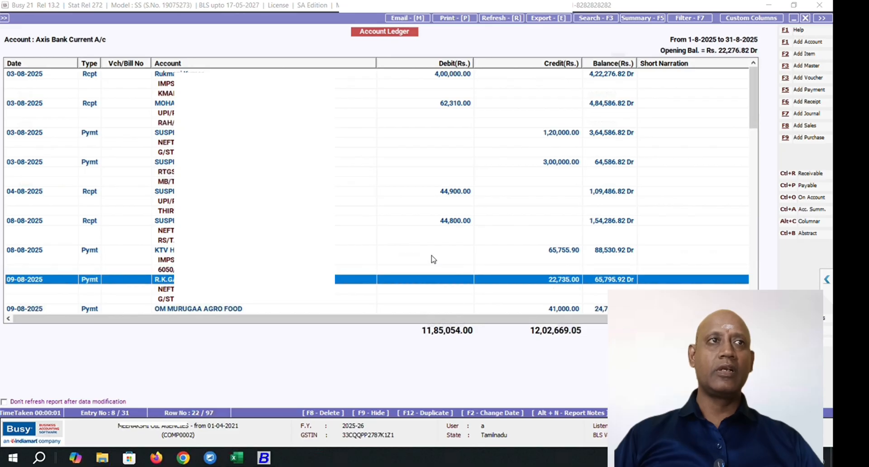
pyautogui.press('Down')
pyautogui.press('Down')
pyautogui.press('Down')
pyautogui.press('Down')
pyautogui.press('Down')
pyautogui.press('Down')
pyautogui.press('Down')
pyautogui.press('Down')
pyautogui.press('Down')
pyautogui.press('Down')
pyautogui.press('Down')
pyautogui.press('Down')
pyautogui.press('Down')
pyautogui.press('Down')
pyautogui.press('Down')
pyautogui.press('Down')
pyautogui.press('Down')
pyautogui.press('Down')
pyautogui.press('Down')
pyautogui.press('Down')
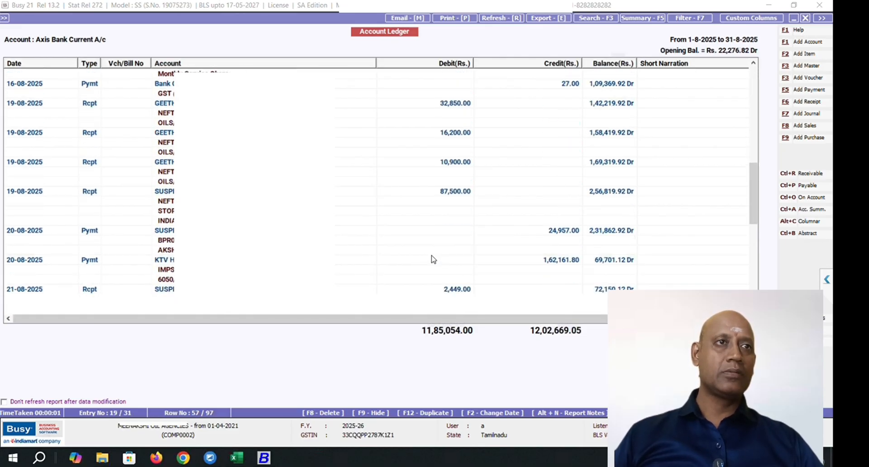
pyautogui.press('Down')
pyautogui.press('Down')
pyautogui.press('Down')
pyautogui.press('Down')
pyautogui.press('Down')
pyautogui.press('Down')
pyautogui.press('Down')
pyautogui.press('Down')
pyautogui.press('Down')
pyautogui.press('Down')
pyautogui.press('Down')
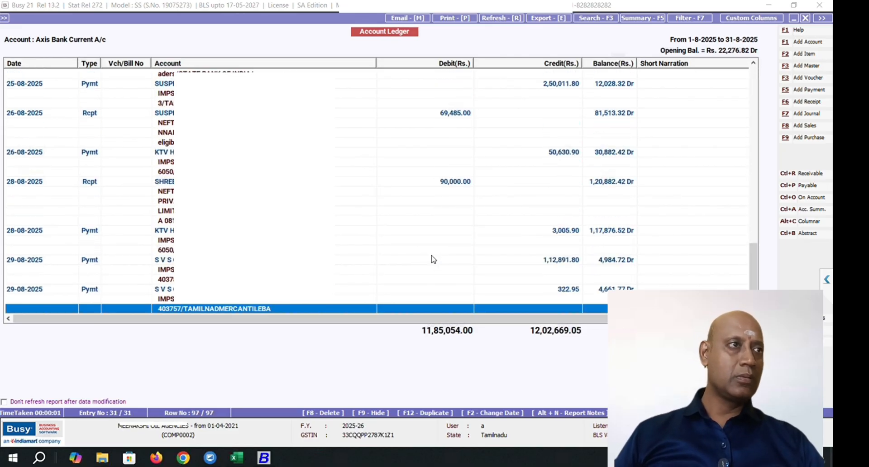
# Switch between Excel and Busy to compare the bank (2) sheet's balances with the ledger, clearing the pending copy selection in Excel
pyautogui.hotkey('alt', 'Tab')
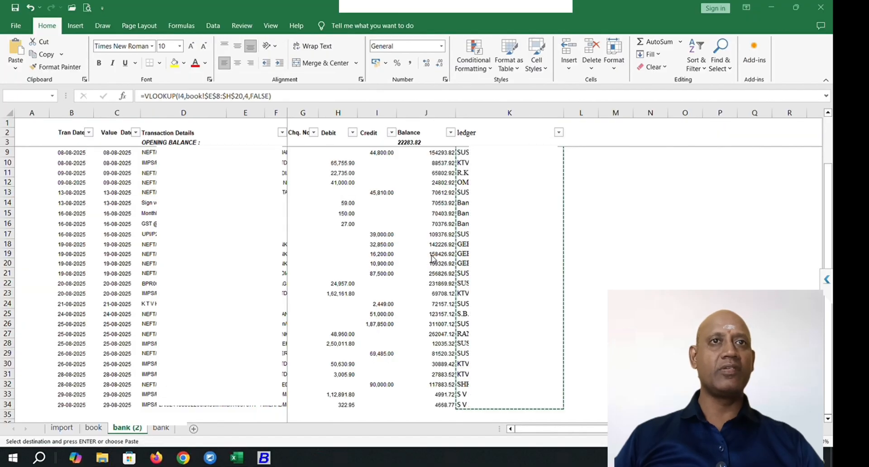
pyautogui.press('Escape')
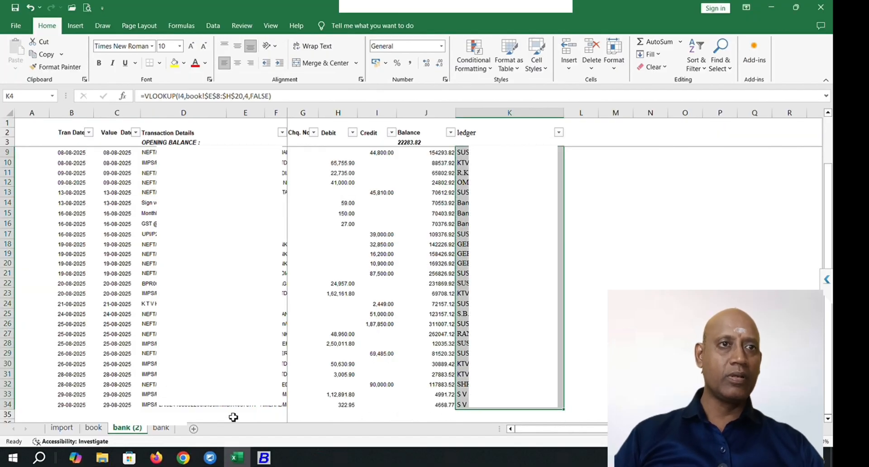
pyautogui.hotkey('alt', 'Tab')
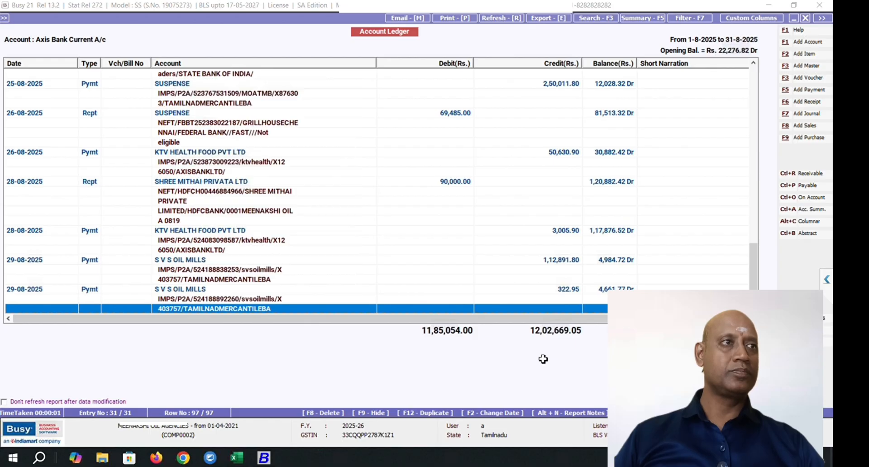
pyautogui.hotkey('alt', 'Tab')
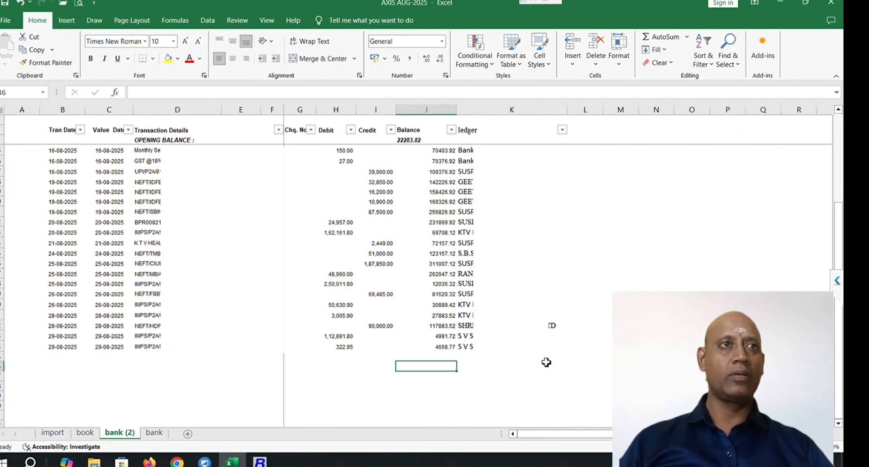